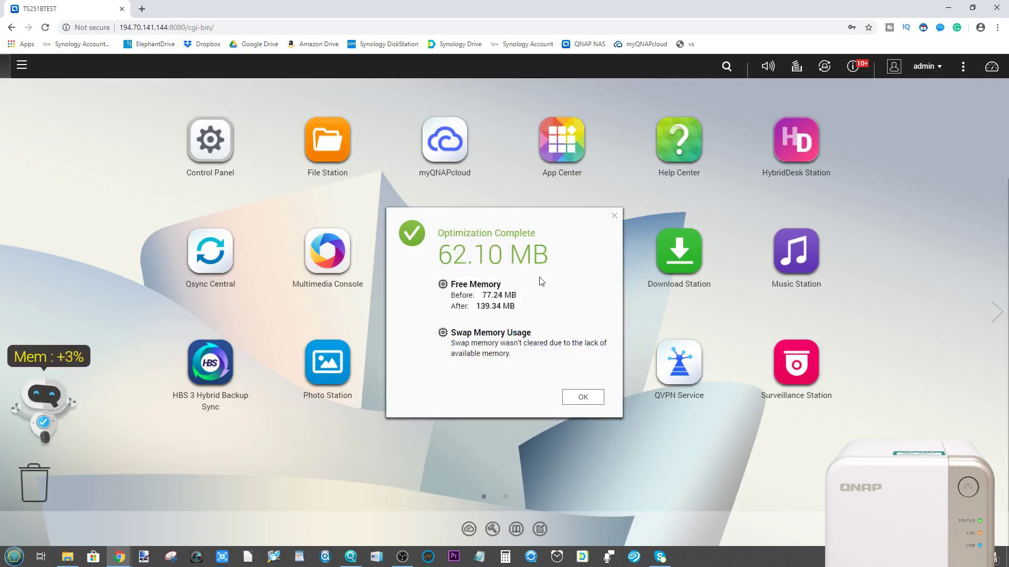
# Dismiss the memory Optimization Complete result and open App Center on My Apps
pyautogui.click(614, 215)
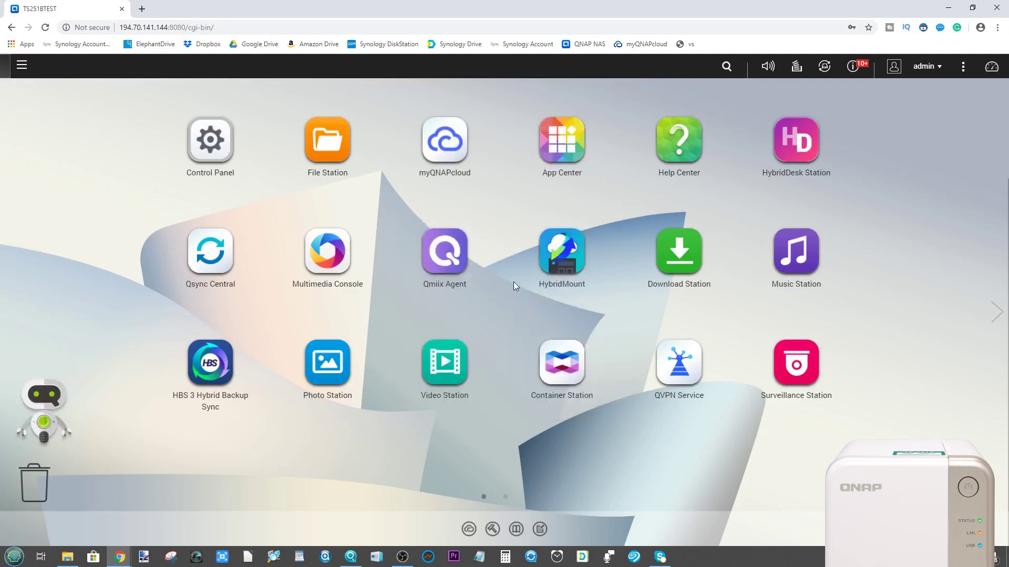
pyautogui.click(562, 139)
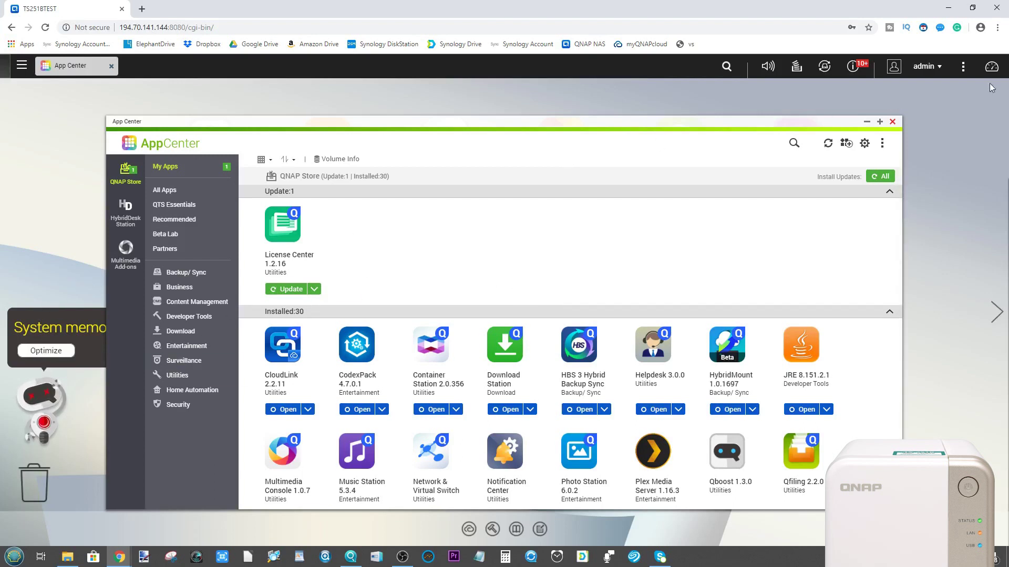
# Check the system health dashboard and event notifications, then show App Center's All Apps catalogue
pyautogui.click(991, 66)
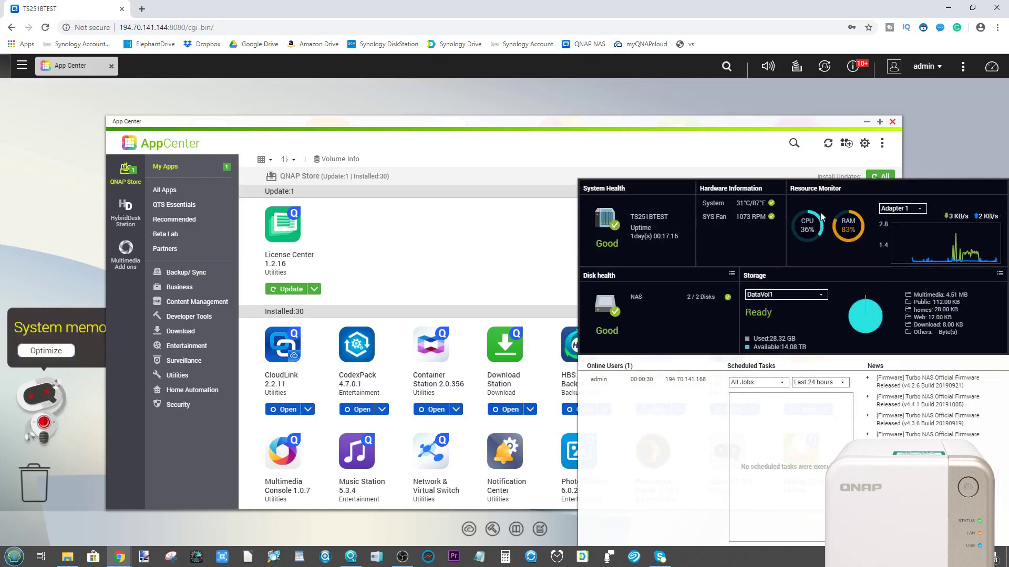
pyautogui.click(861, 69)
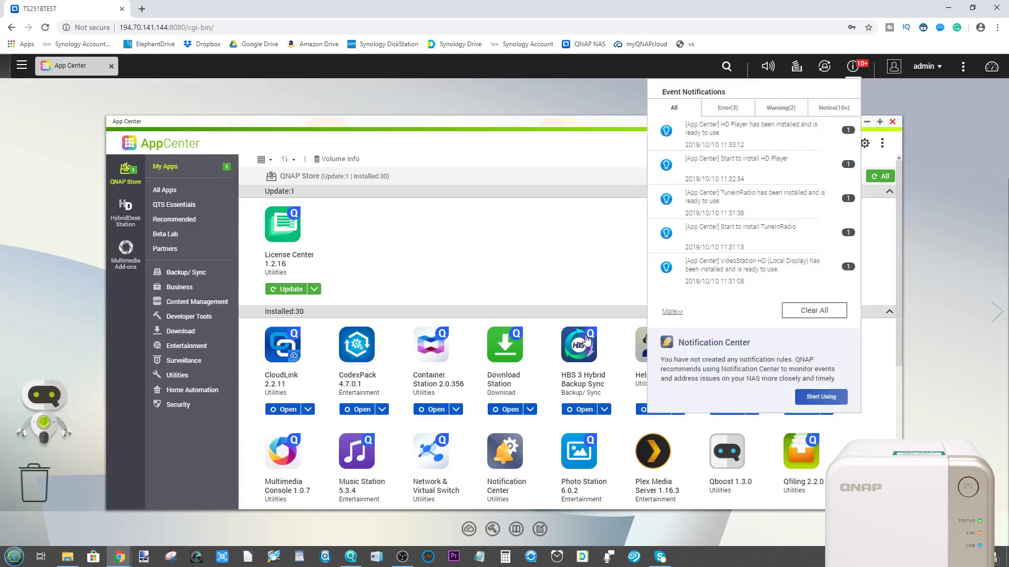
pyautogui.click(854, 69)
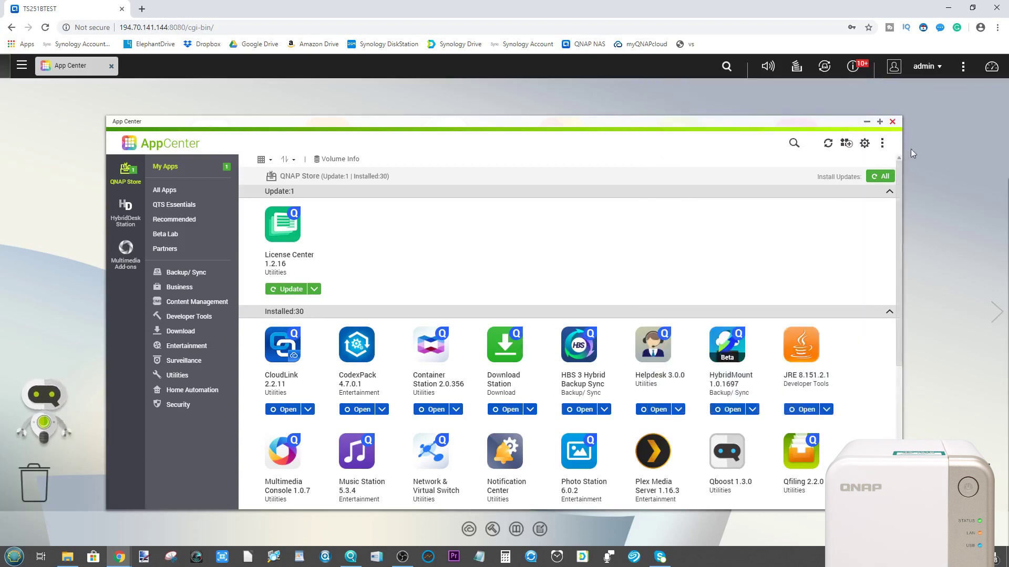
pyautogui.click(992, 66)
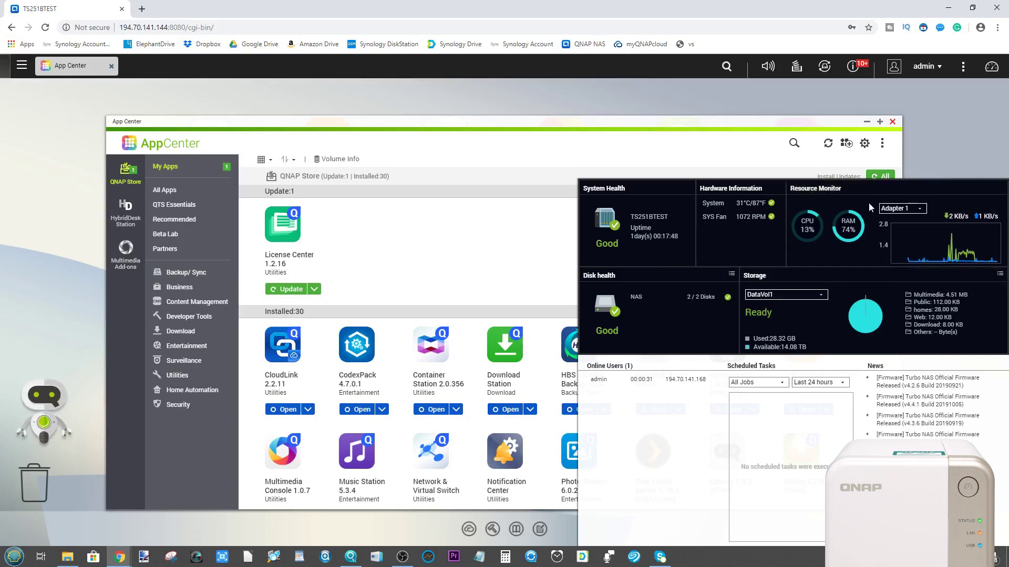
pyautogui.click(944, 164)
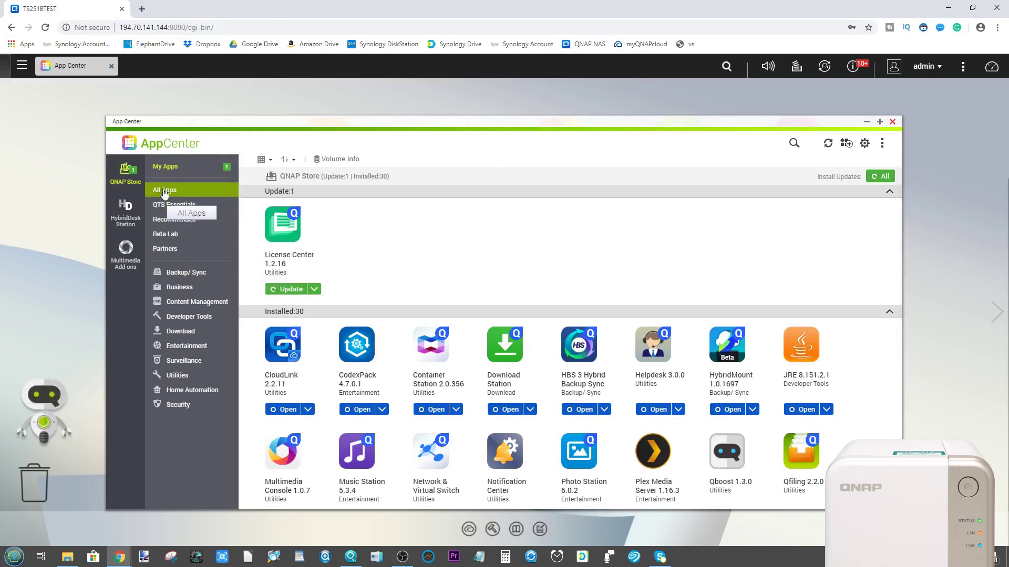
pyautogui.click(164, 192)
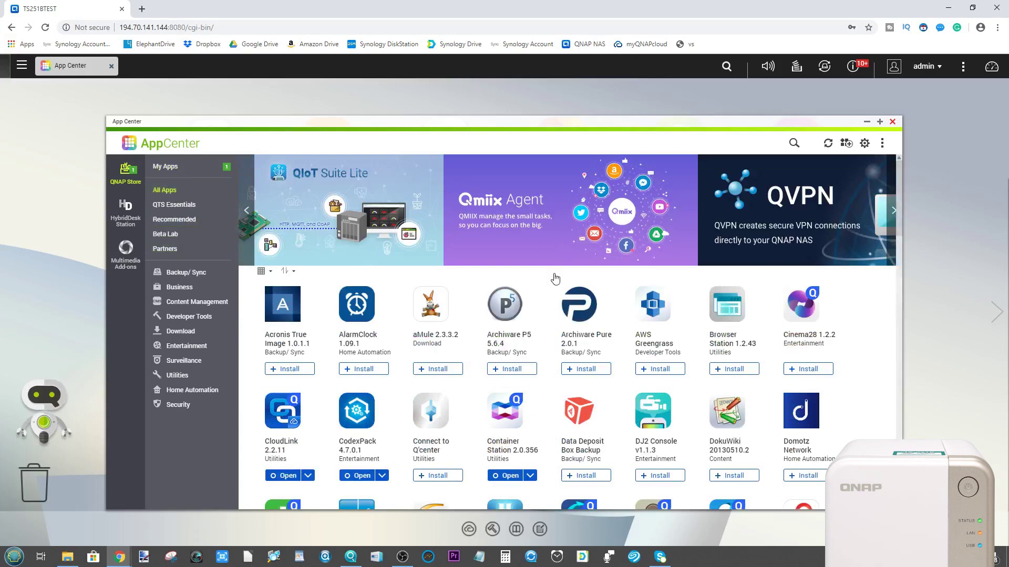
# Browse the app grid, switch to Recommended apps, and bring up App Center Settings
pyautogui.scroll(-7, 553, 218)
pyautogui.scroll(-2, 577, 334)
pyautogui.scroll(10, 578, 336)
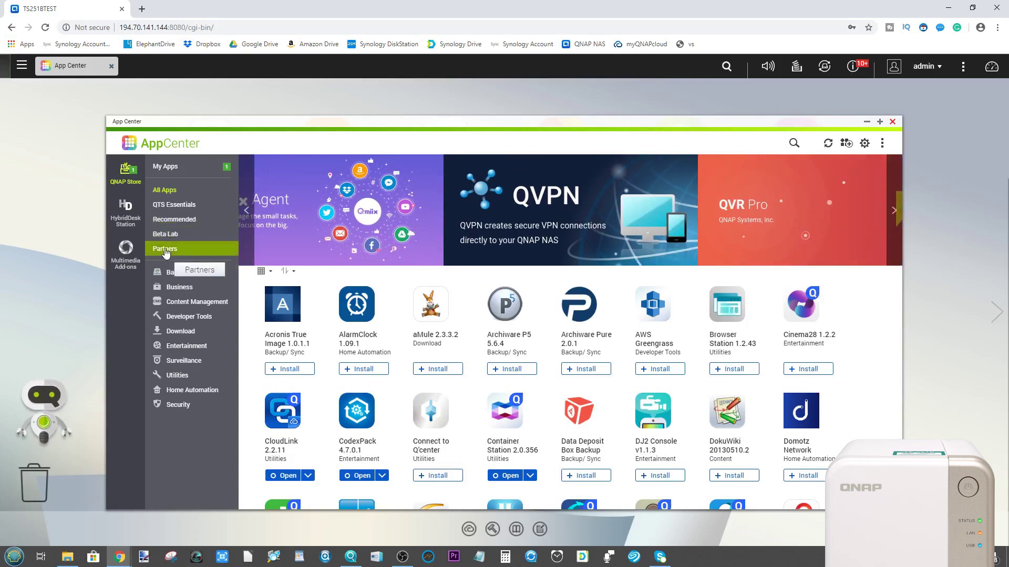
pyautogui.click(160, 219)
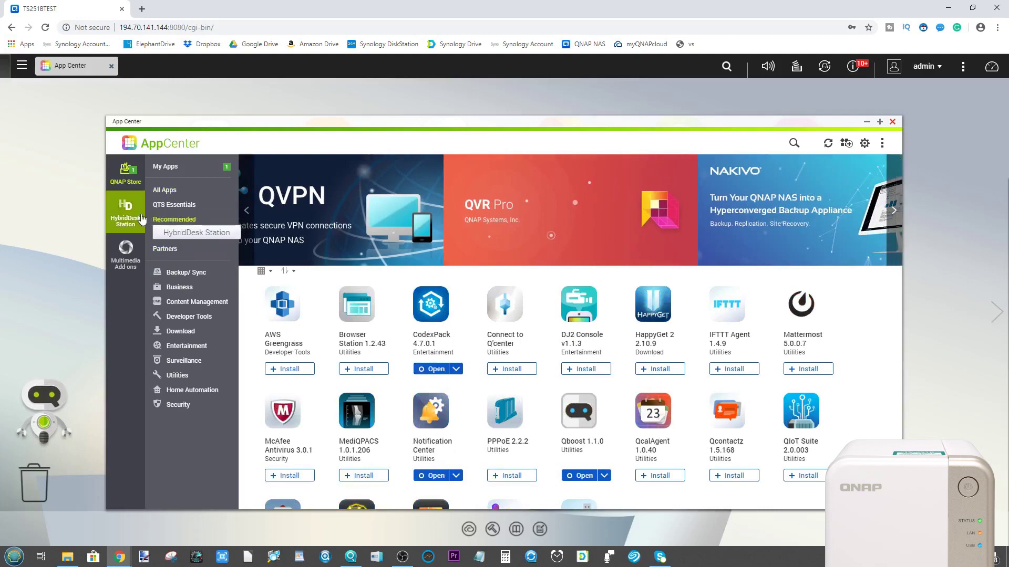
pyautogui.click(869, 149)
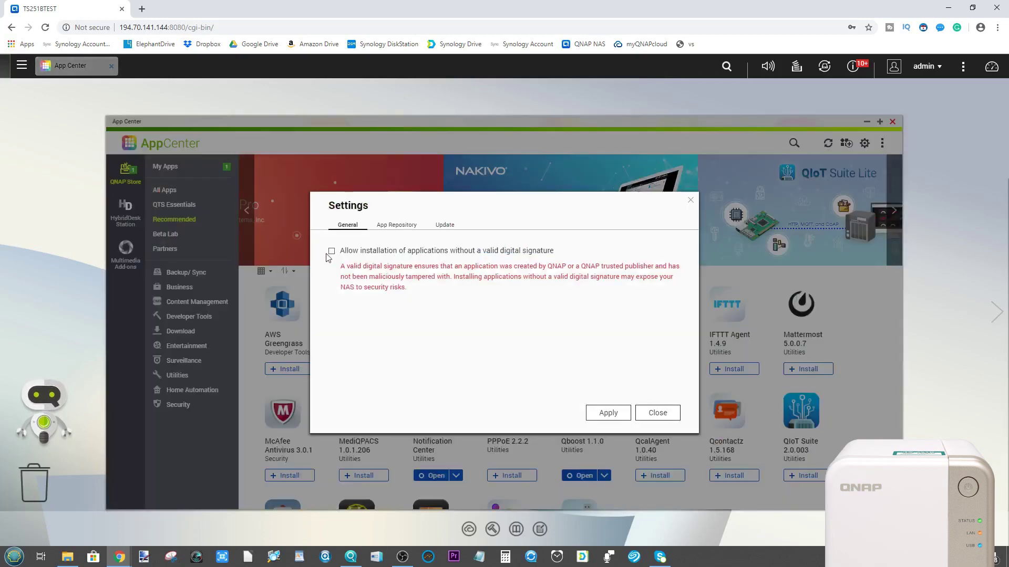
# Allow installation of apps without a valid digital signature, apply it, and view App Repository
pyautogui.click(332, 252)
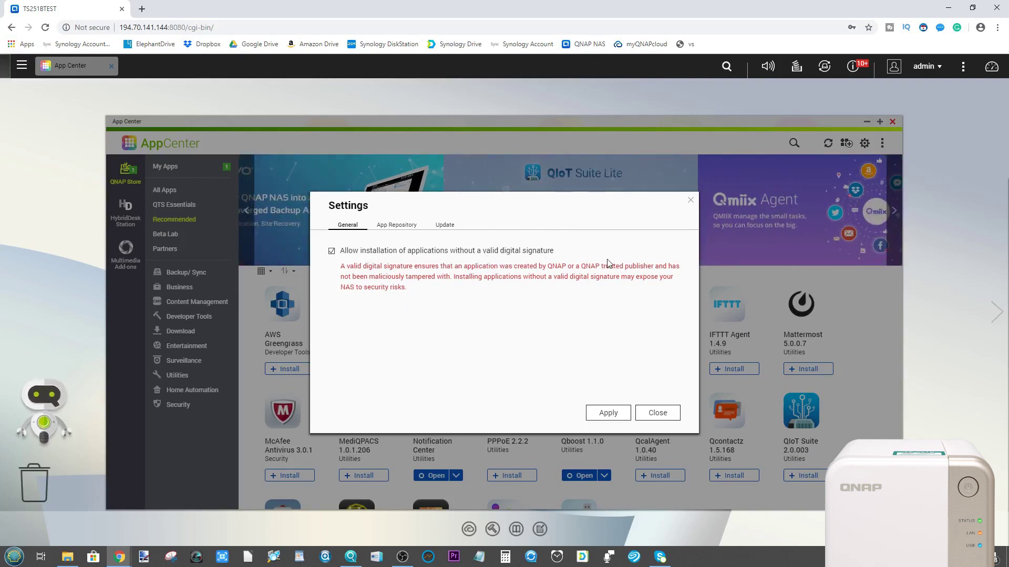
pyautogui.click(608, 413)
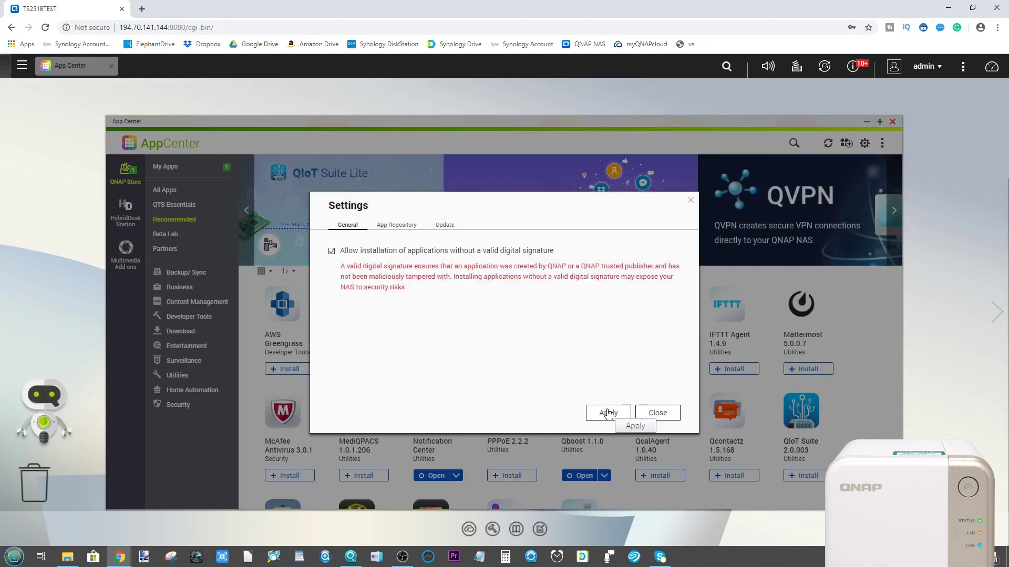
pyautogui.click(398, 226)
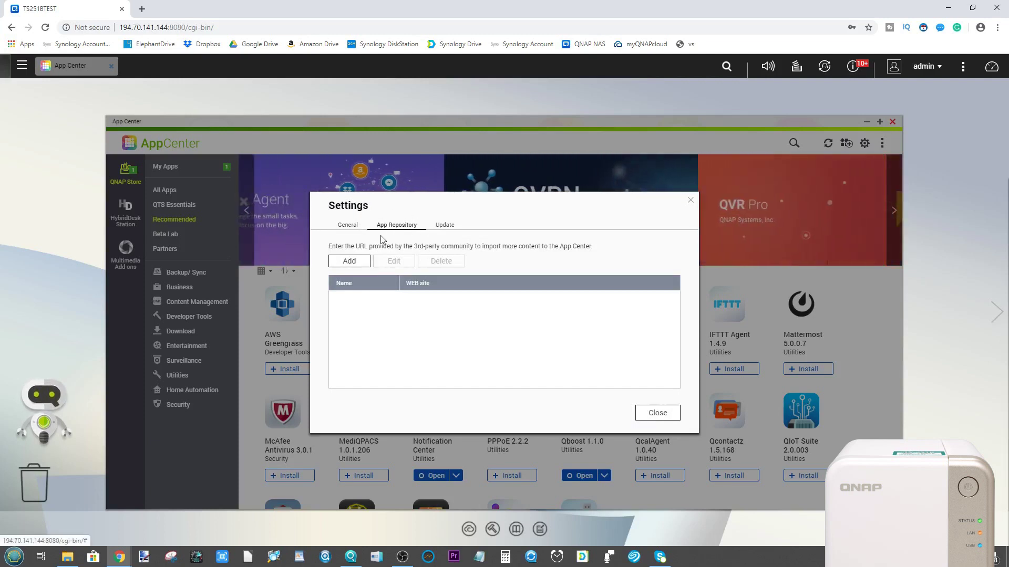
pyautogui.click(356, 262)
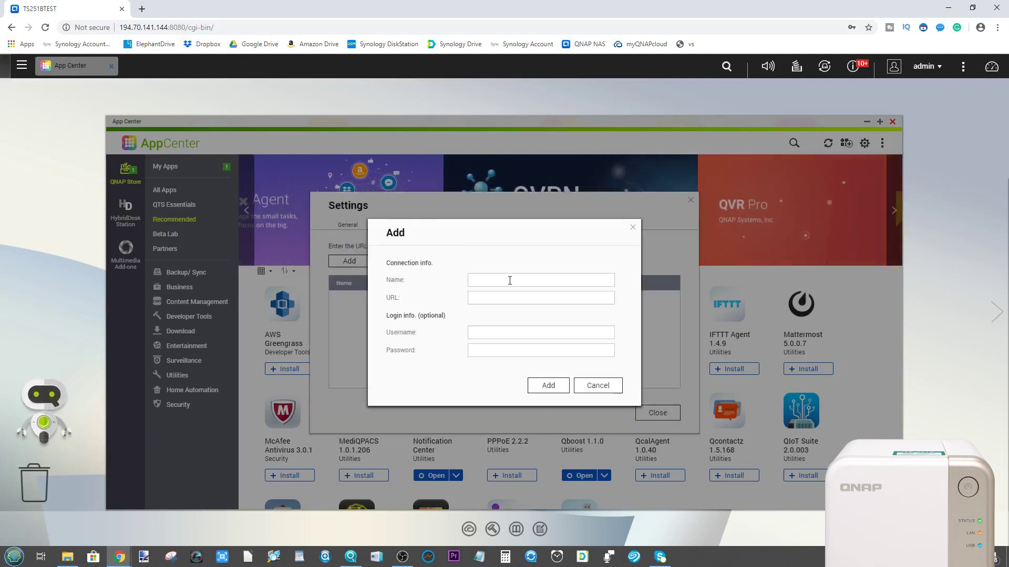
pyautogui.click(488, 303)
pyautogui.write('https://www.qnapclub.eu/en/repo.xml')
pyautogui.moveTo(513, 298); pyautogui.dragTo(547, 297)
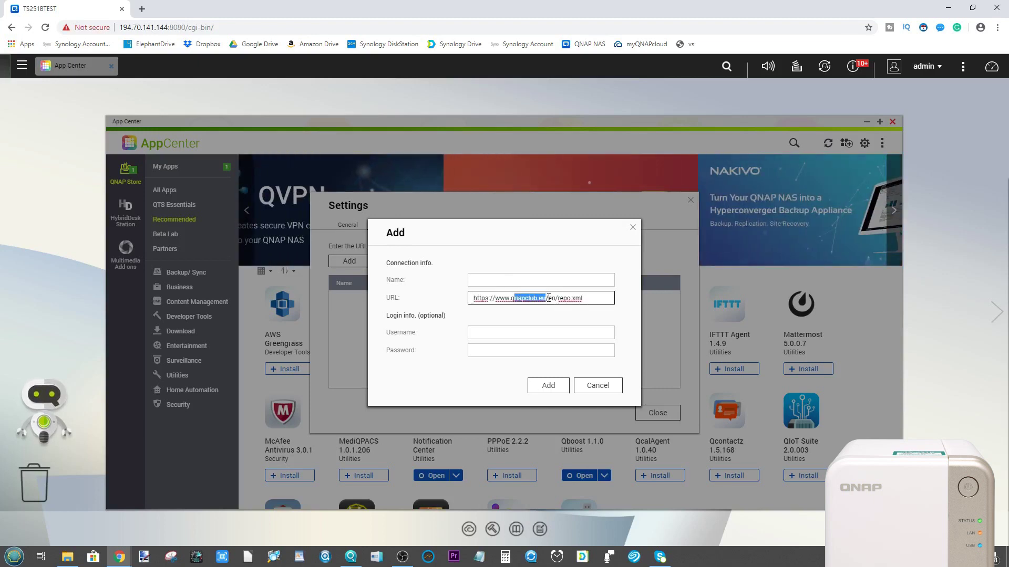
pyautogui.click(583, 280)
pyautogui.write('QNAP CLUB')
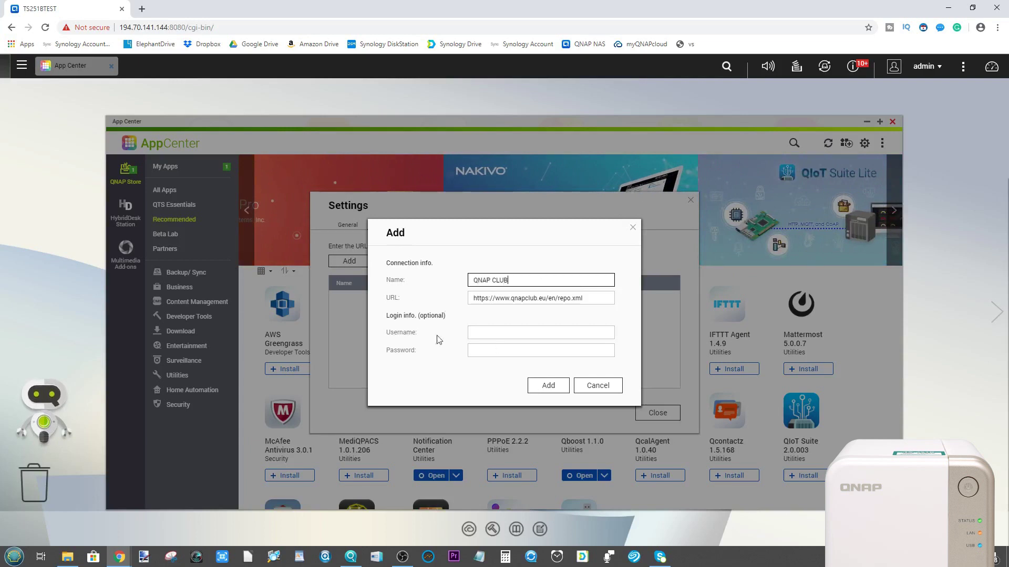
pyautogui.click(509, 297)
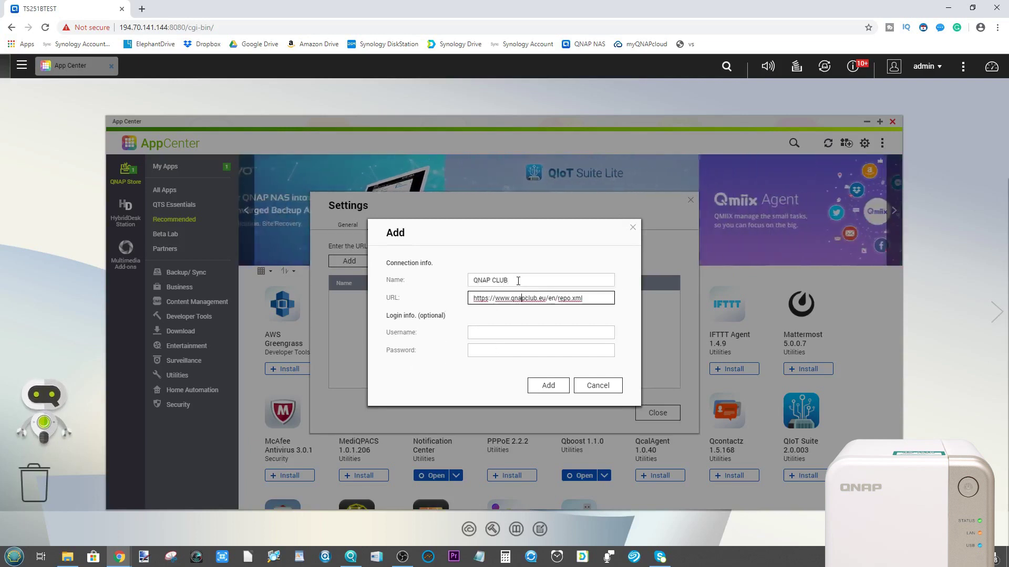
pyautogui.click(546, 386)
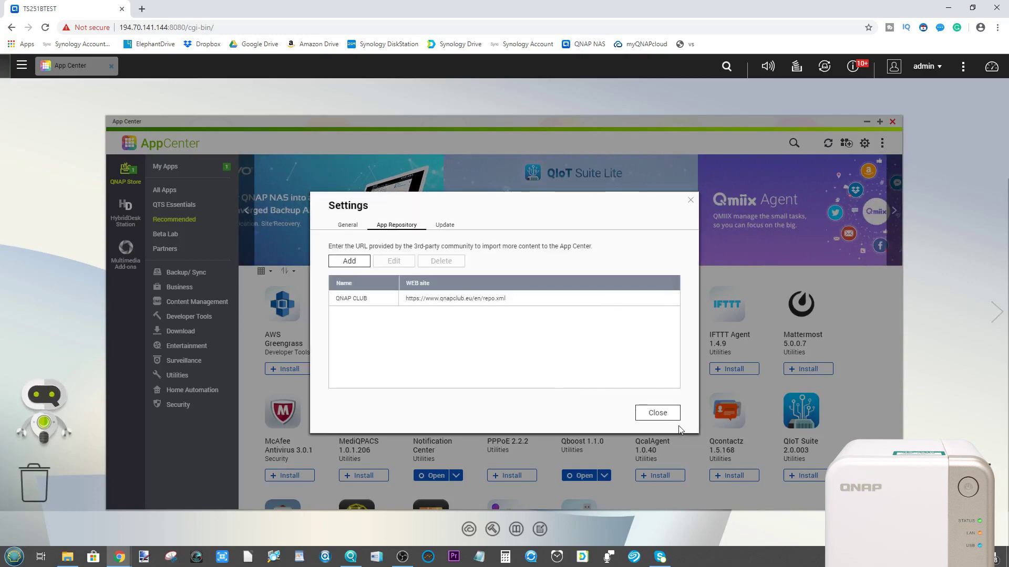
pyautogui.click(659, 414)
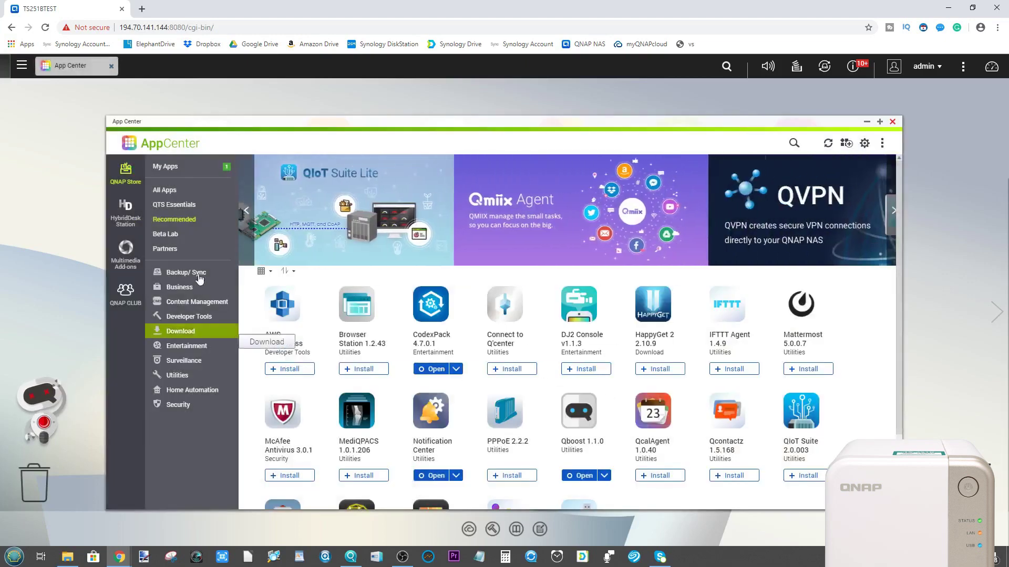
# Open the QNAP CLUB source's All Apps list and refresh the catalogue twice
pyautogui.click(125, 292)
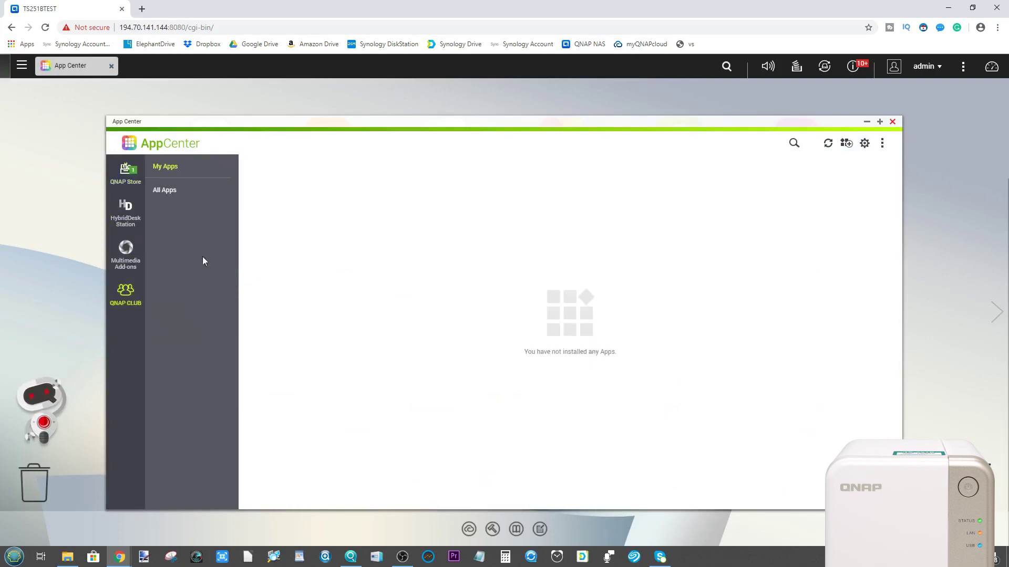
pyautogui.click(164, 192)
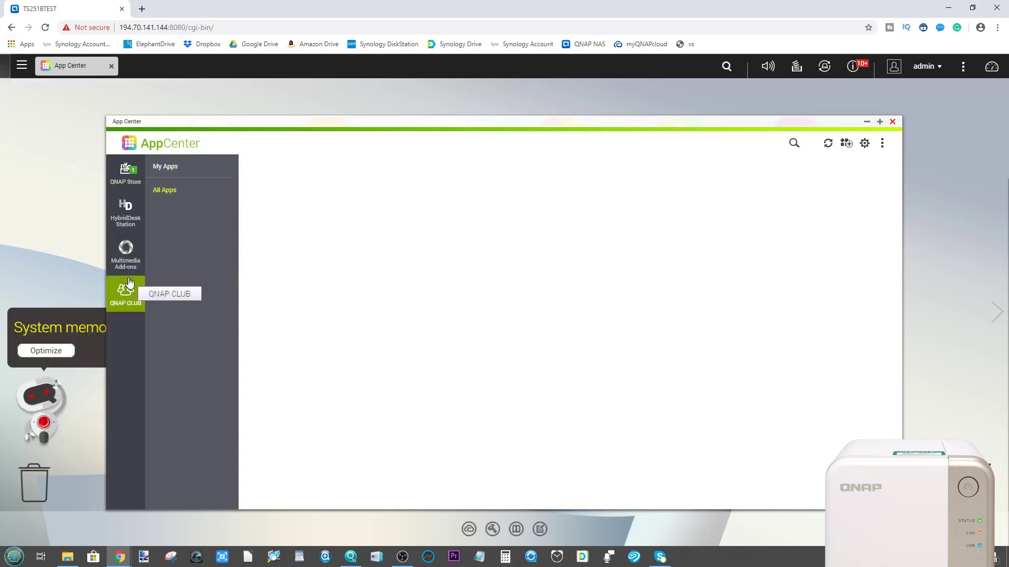
pyautogui.click(828, 143)
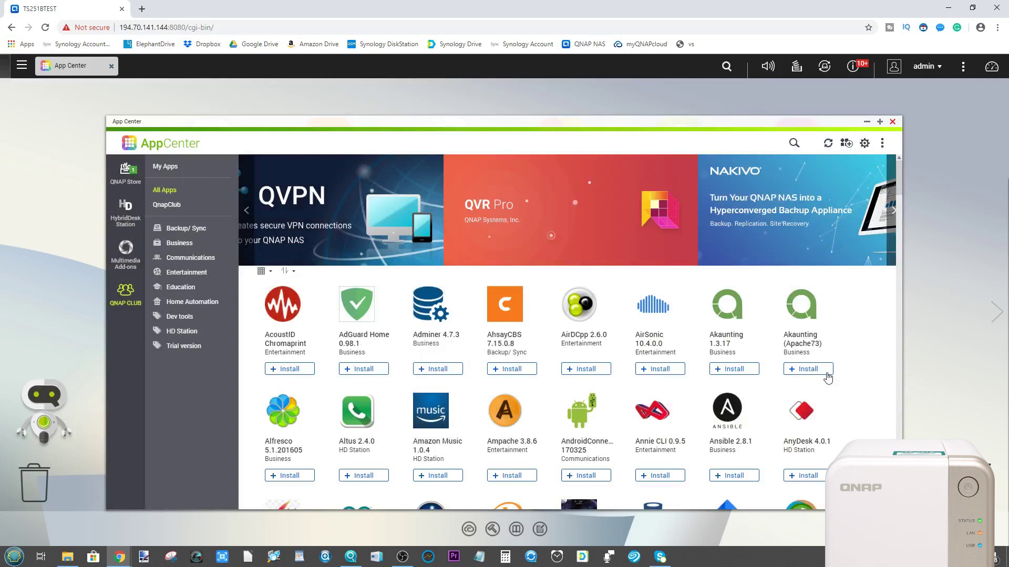
pyautogui.click(865, 143)
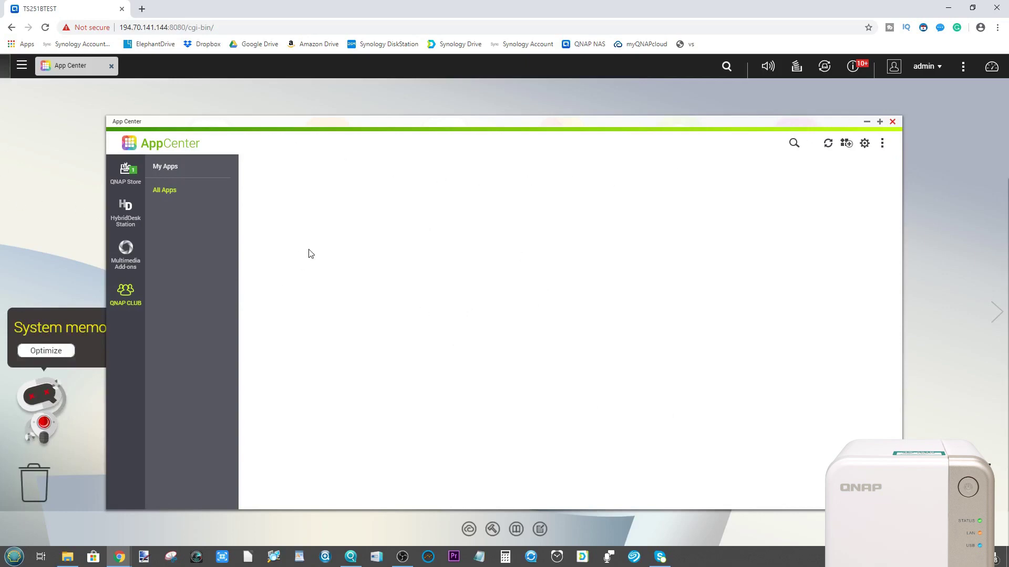
# Scroll through the QNAP CLUB All Apps catalogue, then filter it to the HD Station category
pyautogui.scroll(-2, 525, 236)
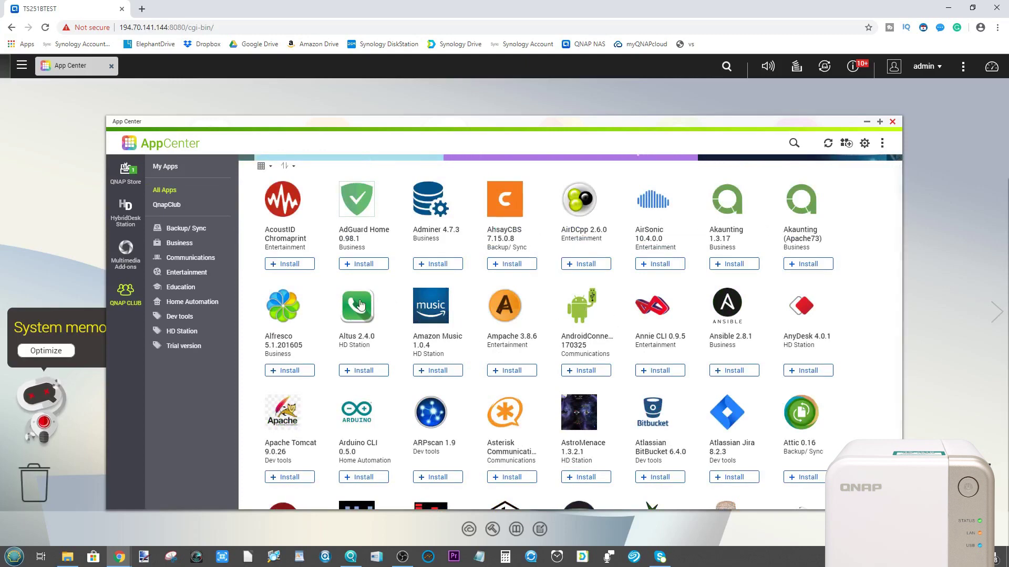
pyautogui.scroll(-2, 331, 276)
pyautogui.scroll(2, 323, 231)
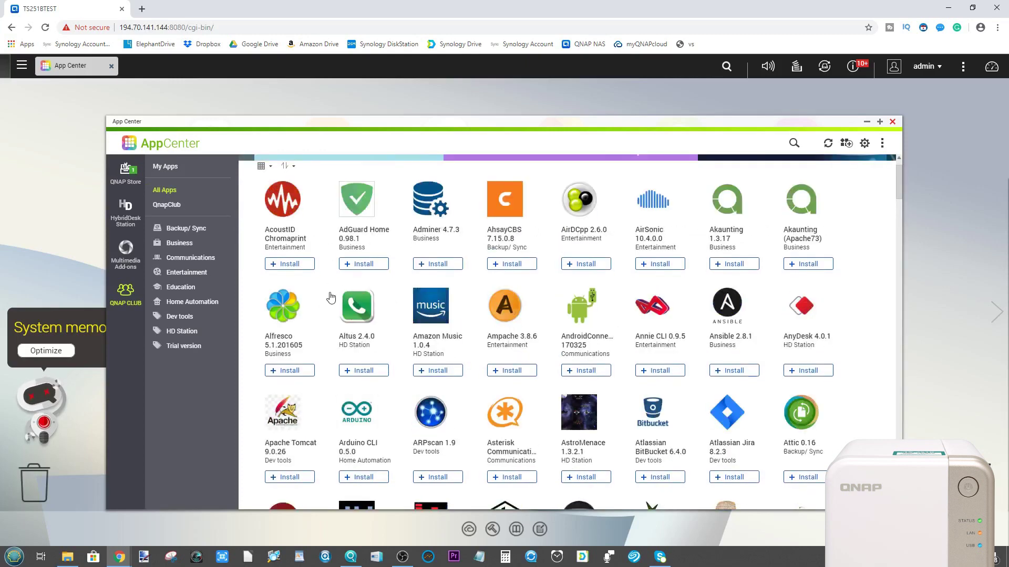
pyautogui.scroll(-2, 370, 298)
pyautogui.scroll(-2, 370, 297)
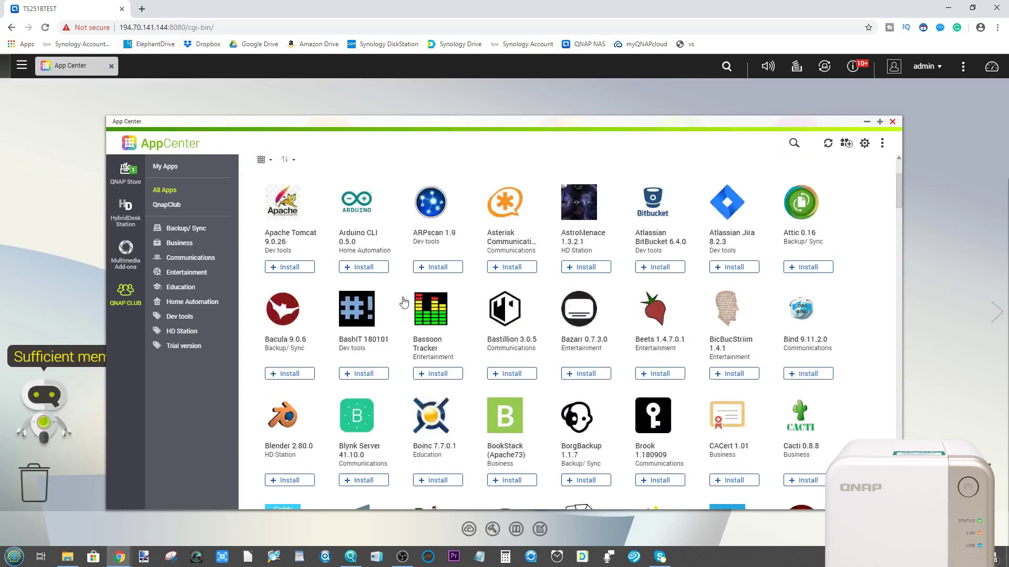
pyautogui.scroll(-2, 394, 309)
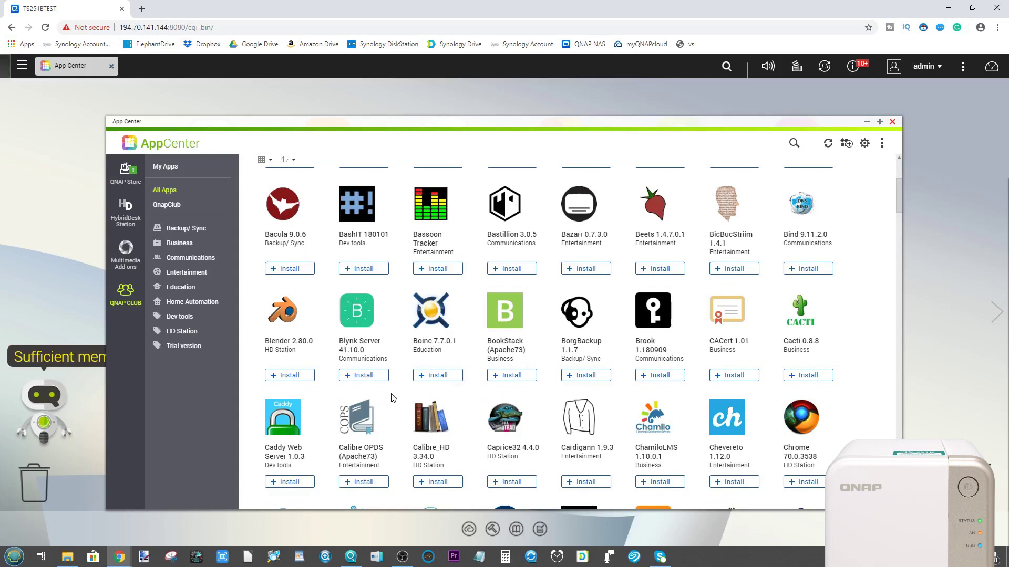
pyautogui.scroll(-2, 393, 398)
pyautogui.scroll(-6, 478, 365)
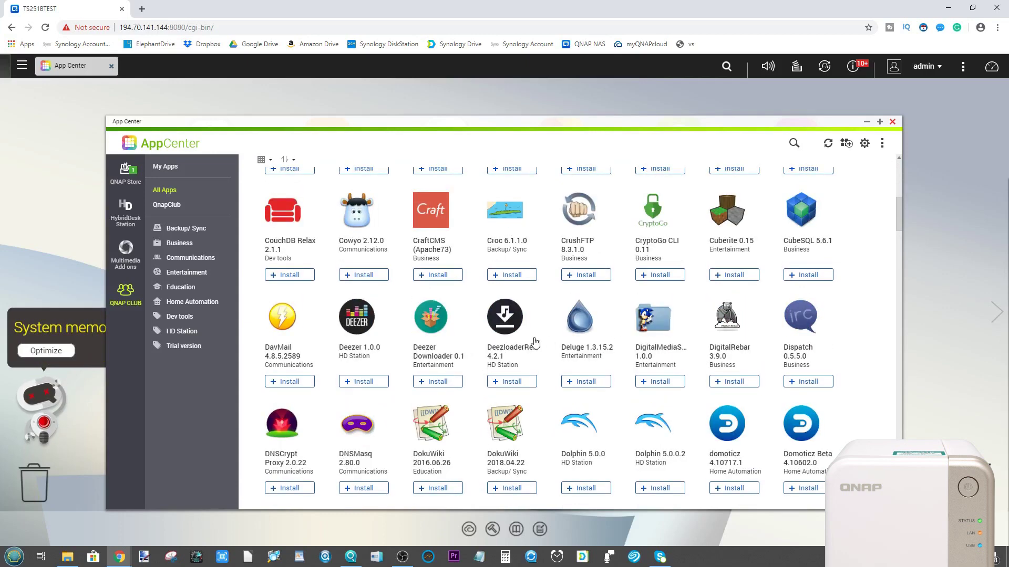
pyautogui.scroll(-6, 518, 350)
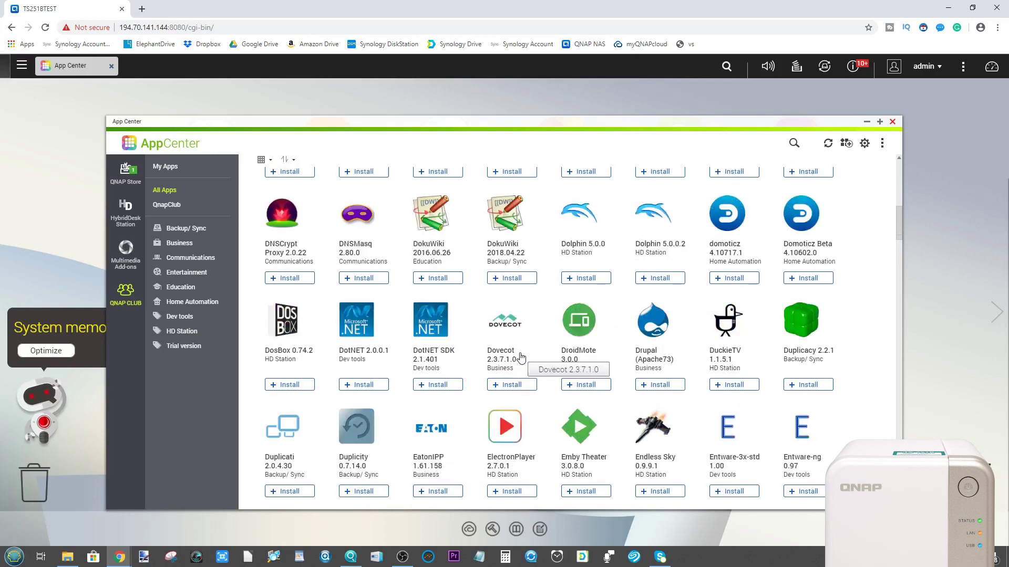
pyautogui.scroll(-12, 639, 406)
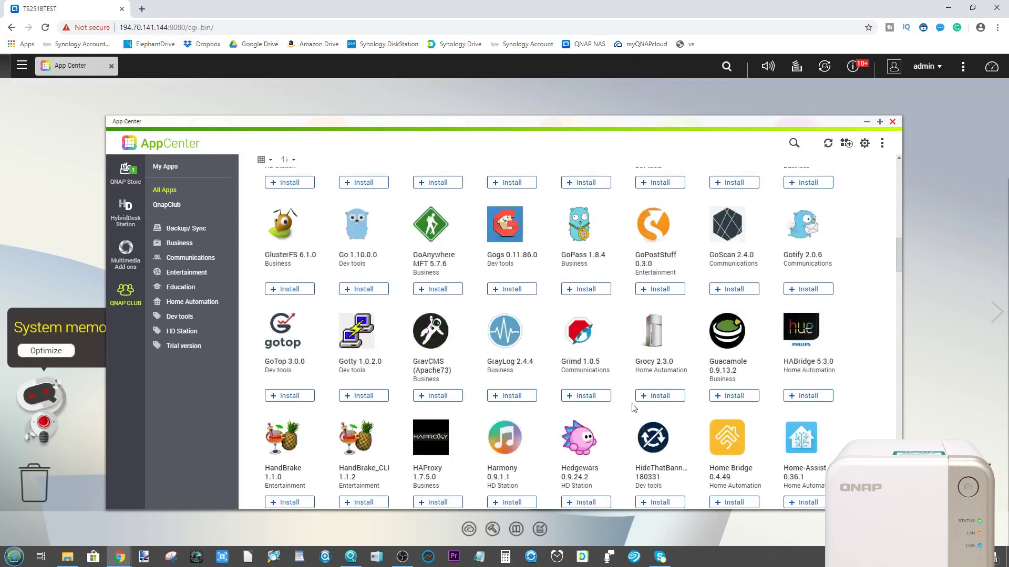
pyautogui.scroll(-2, 634, 408)
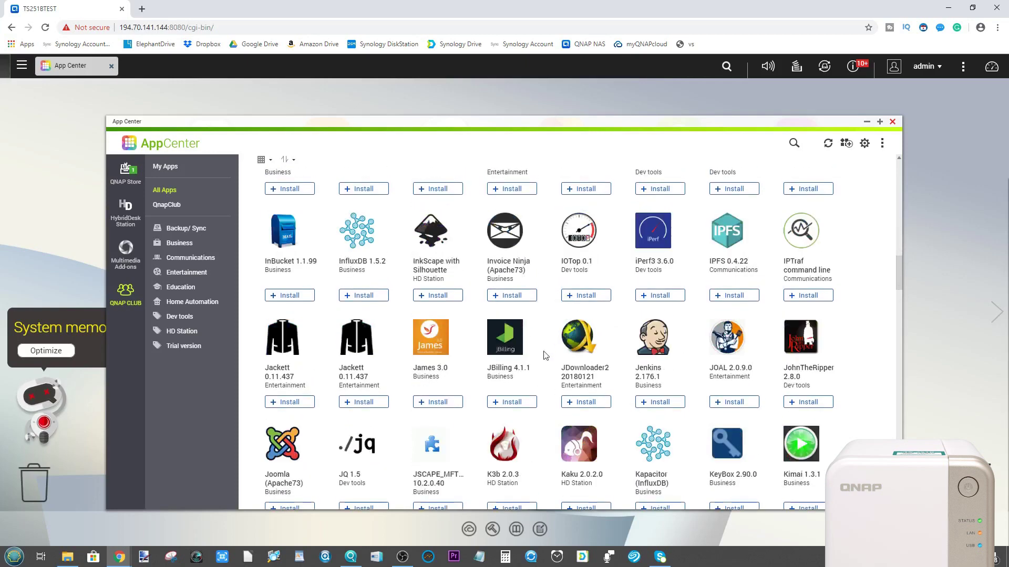
pyautogui.scroll(-10, 537, 322)
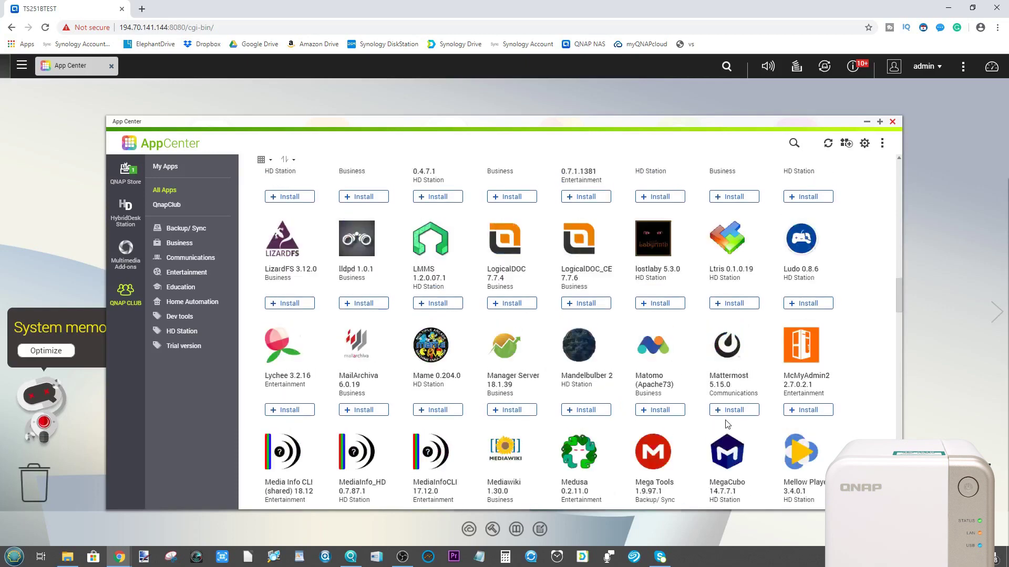
pyautogui.scroll(2, 696, 342)
pyautogui.click(179, 331)
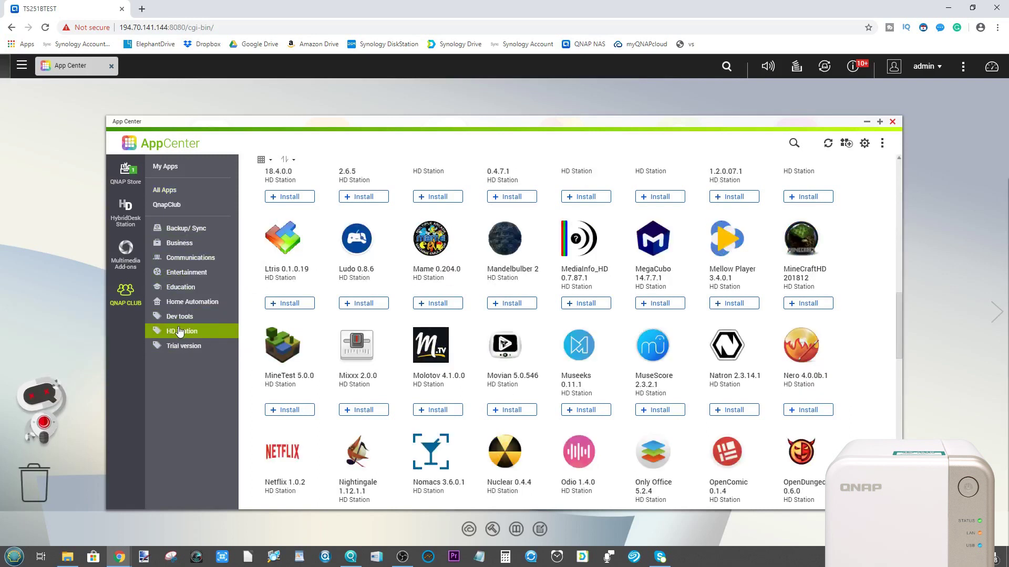
# Scroll the HD Station apps down to XRick and open the Wine 2.0.0 details
pyautogui.scroll(10, 670, 310)
pyautogui.scroll(-2, 525, 315)
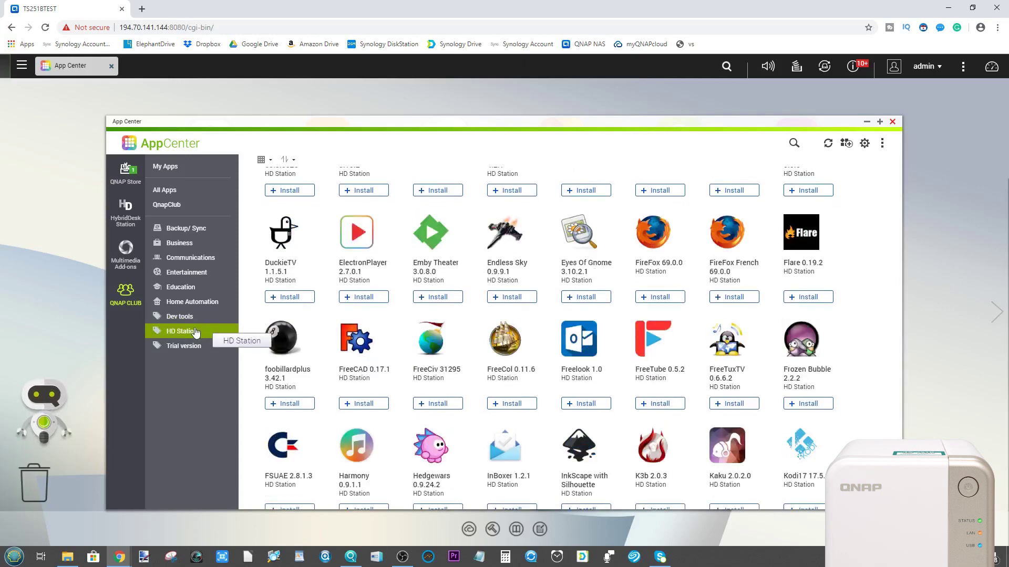
pyautogui.scroll(-10, 764, 323)
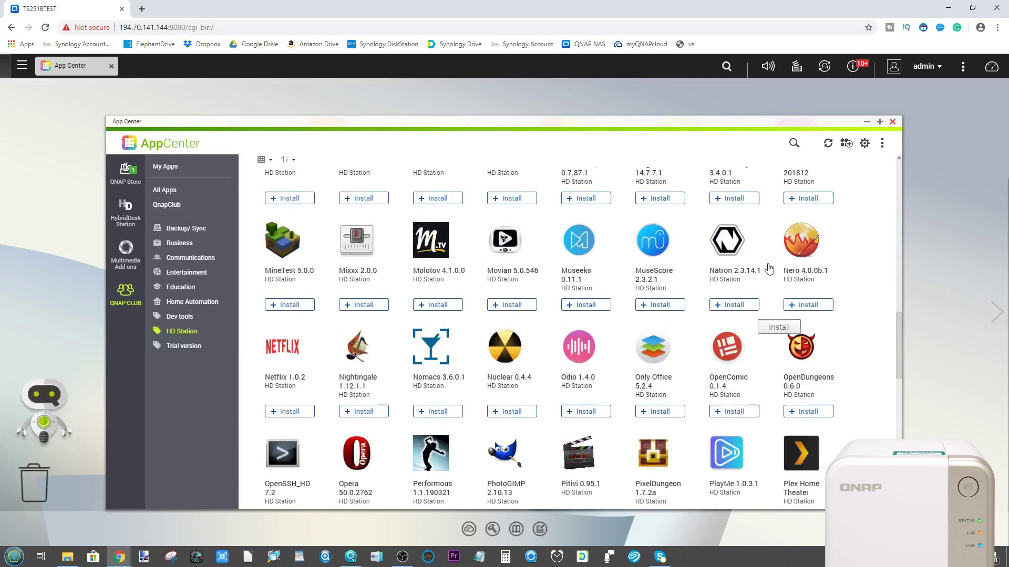
pyautogui.scroll(6, 768, 304)
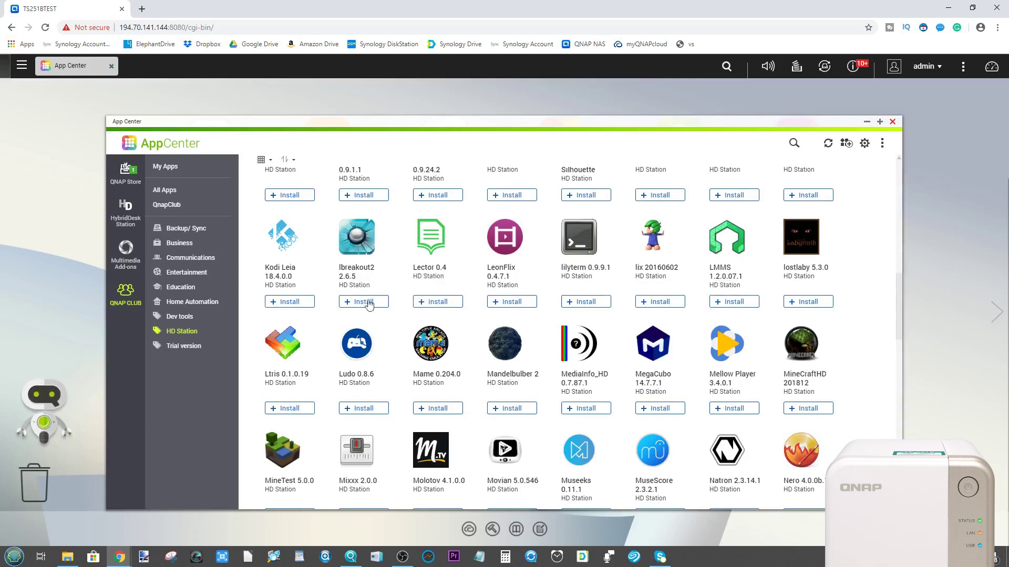
pyautogui.scroll(-8, 697, 324)
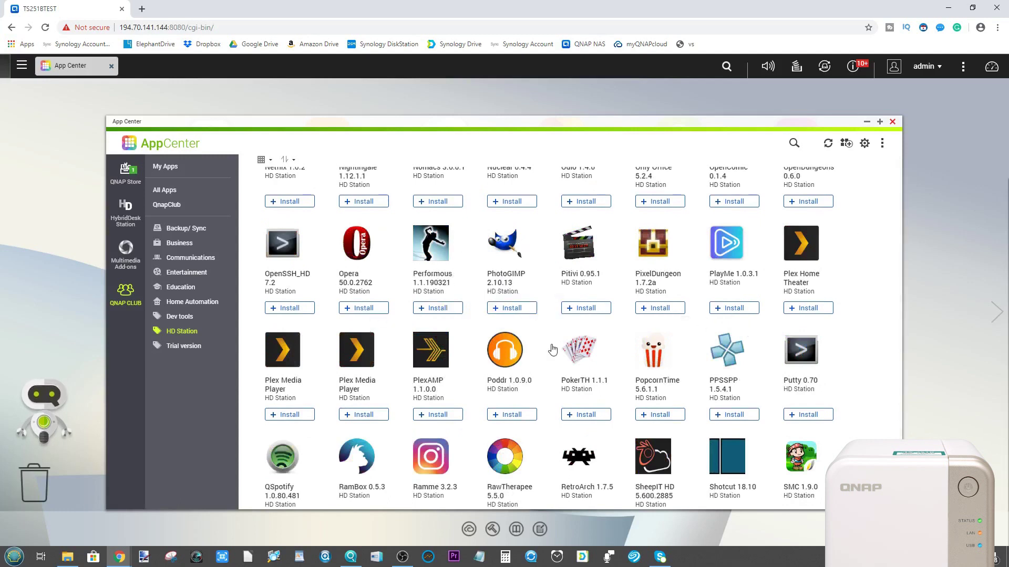
pyautogui.scroll(-2, 547, 329)
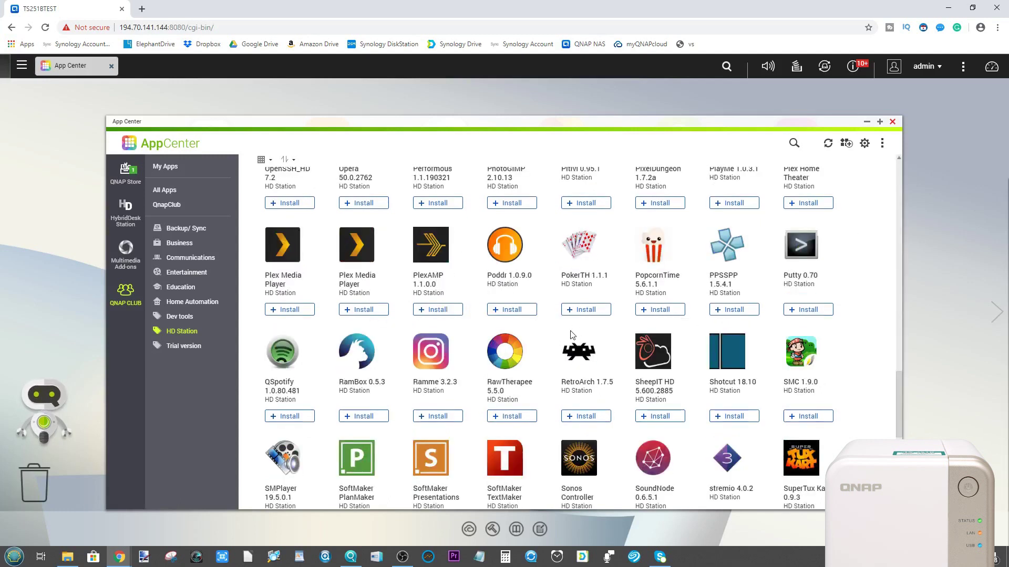
pyautogui.scroll(-2, 642, 337)
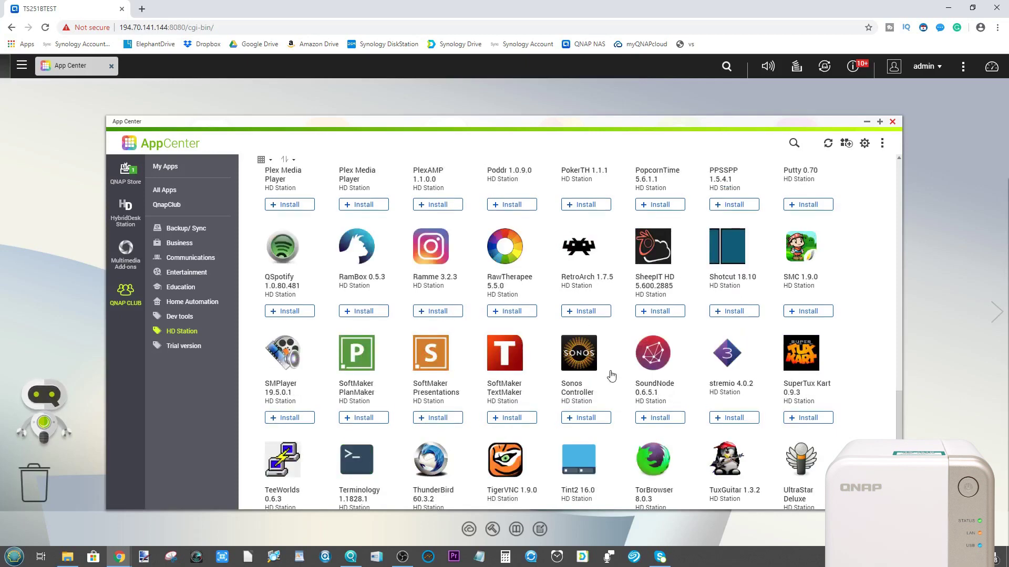
pyautogui.scroll(-4, 558, 351)
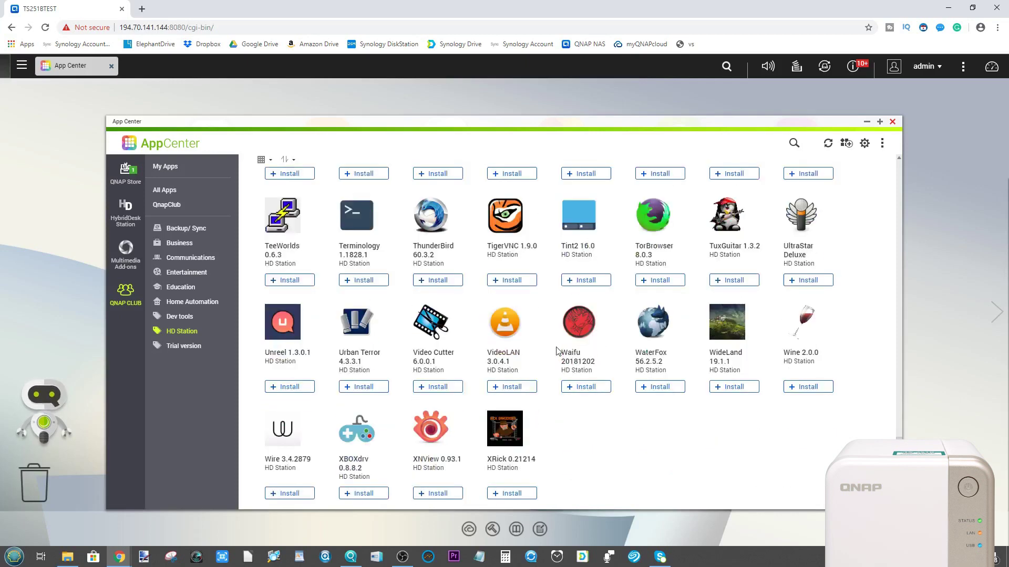
pyautogui.click(801, 327)
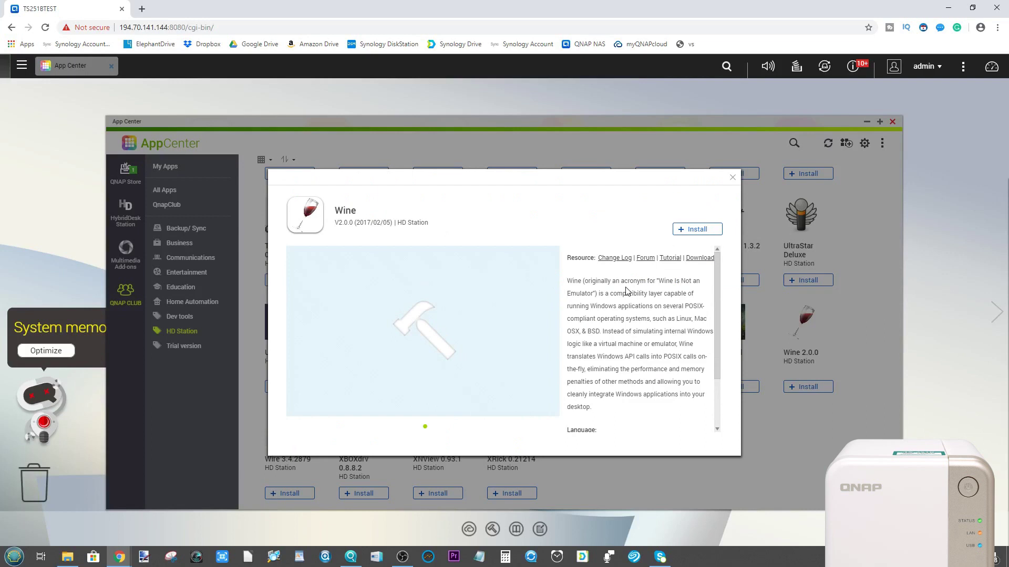
pyautogui.click(734, 177)
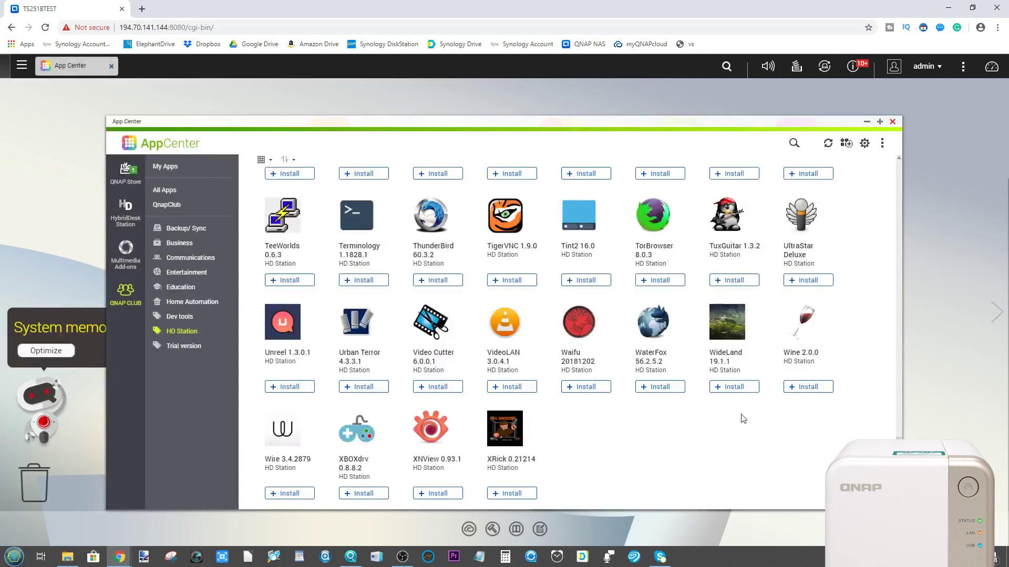